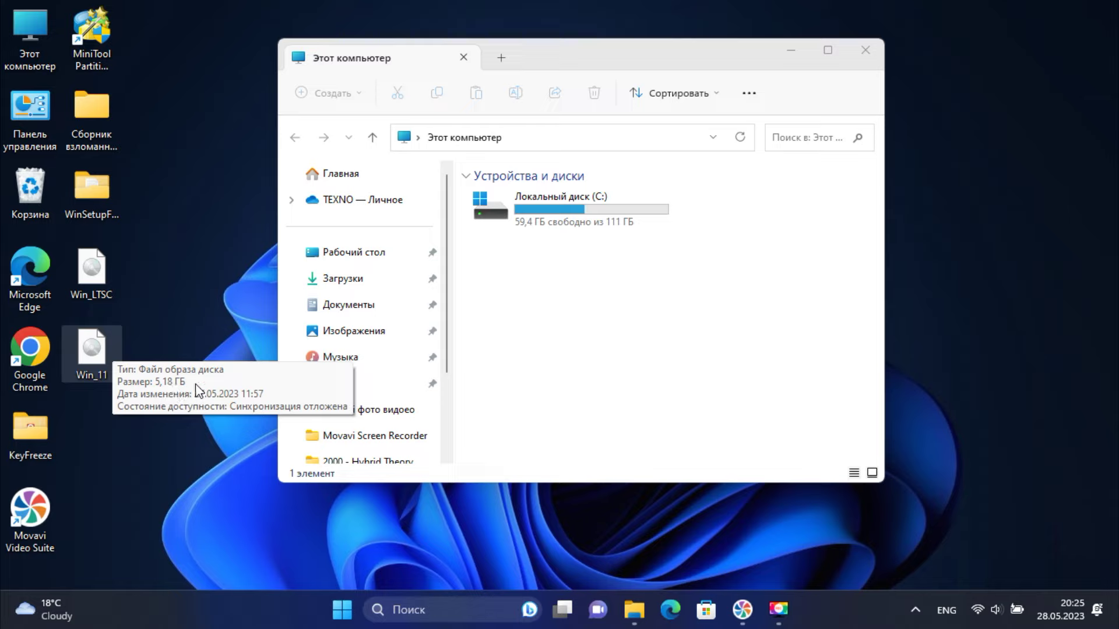
Quick-format the USB (E:) drive with the FAT32 file system and close the formatting dialog.
{"action": "left_click", "coordinate": [117, 276]}
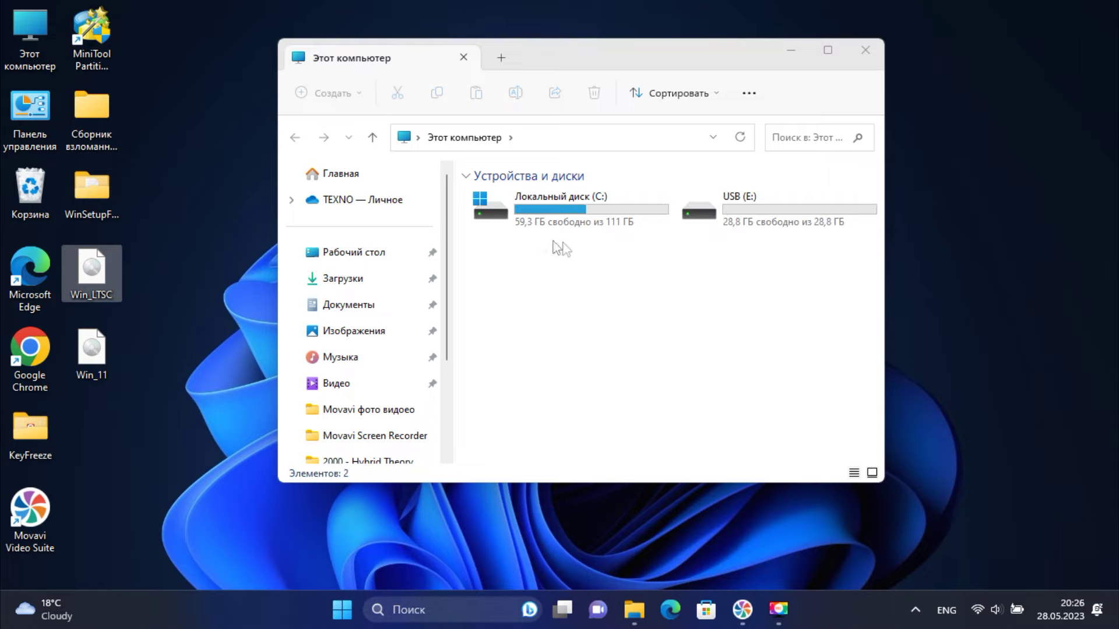
{"action": "left_click", "coordinate": [737, 200]}
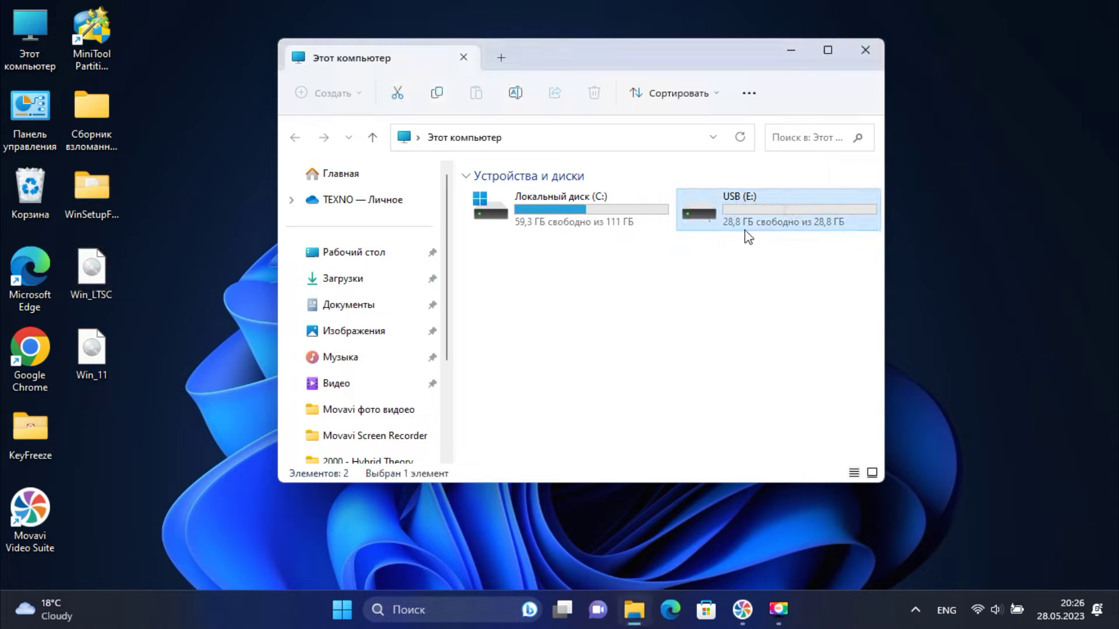
{"action": "right_click", "coordinate": [774, 202]}
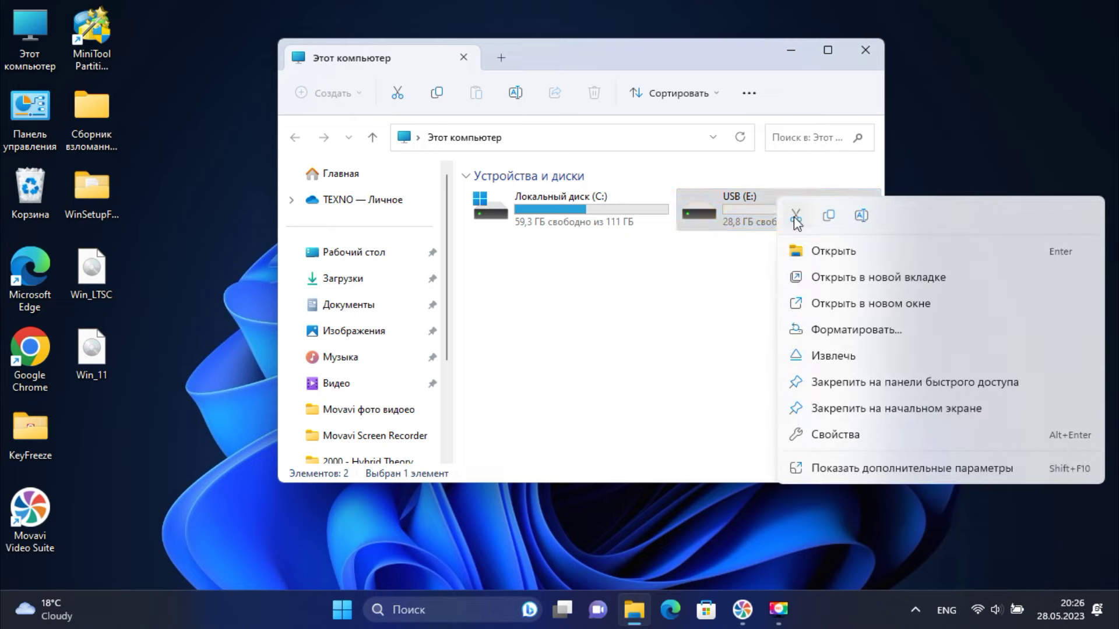
{"action": "left_click", "coordinate": [898, 330]}
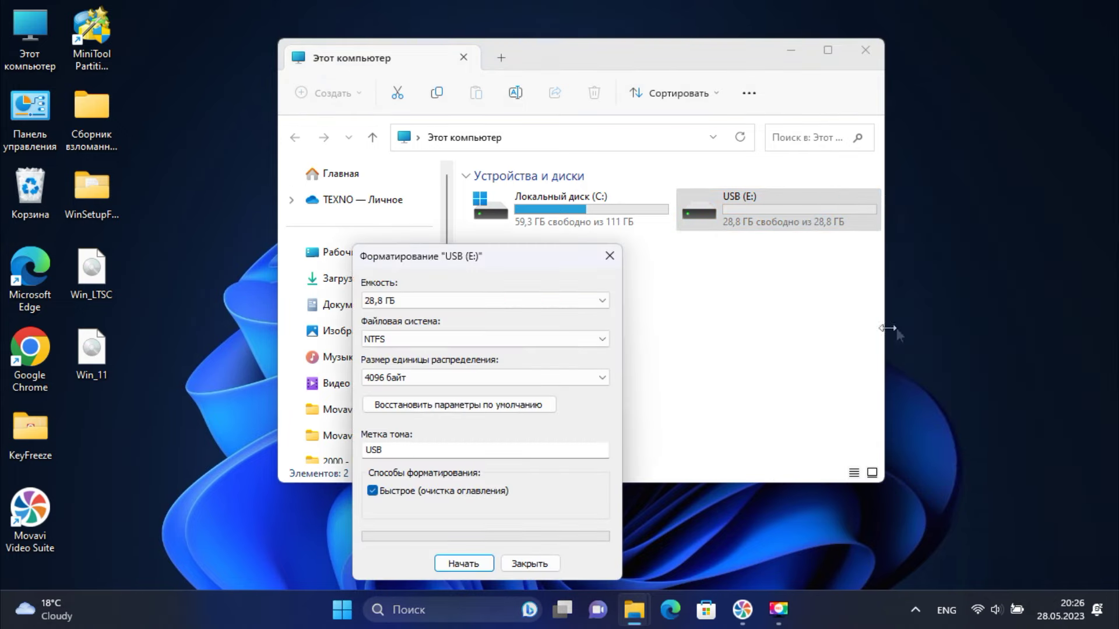
{"action": "left_click", "coordinate": [531, 344]}
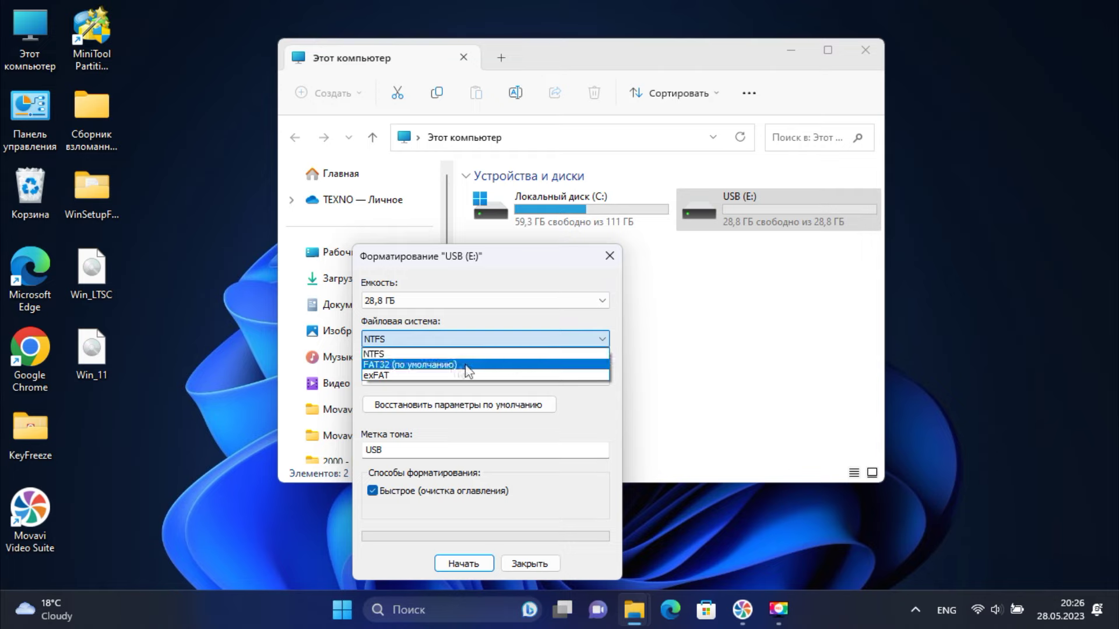
{"action": "left_click", "coordinate": [462, 366]}
{"action": "left_click", "coordinate": [463, 564]}
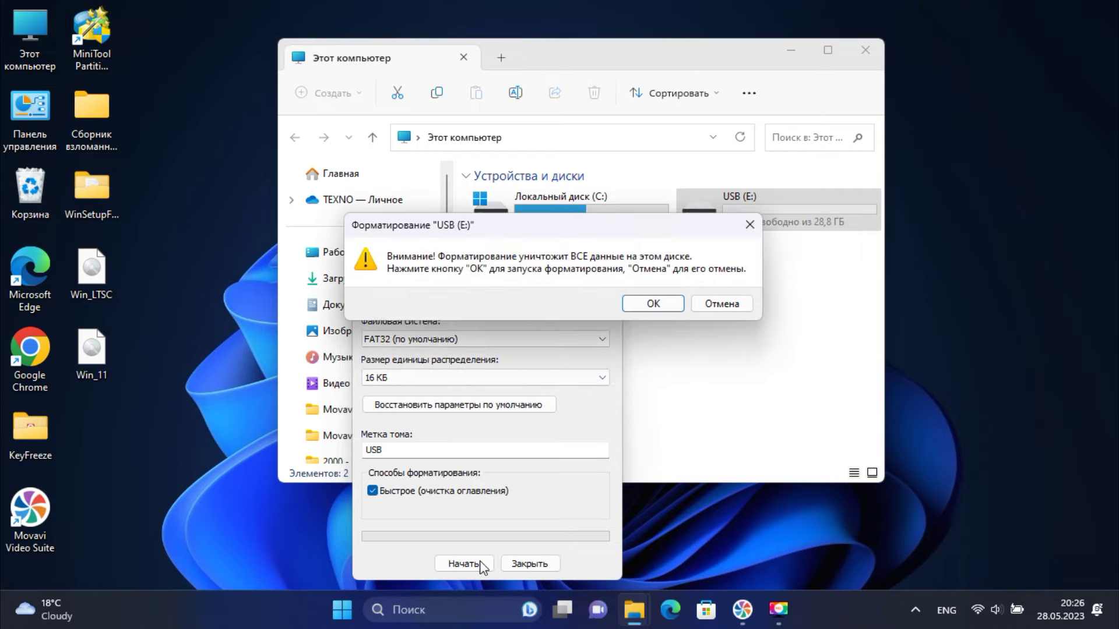
{"action": "left_click", "coordinate": [670, 307]}
{"action": "left_click", "coordinate": [698, 306]}
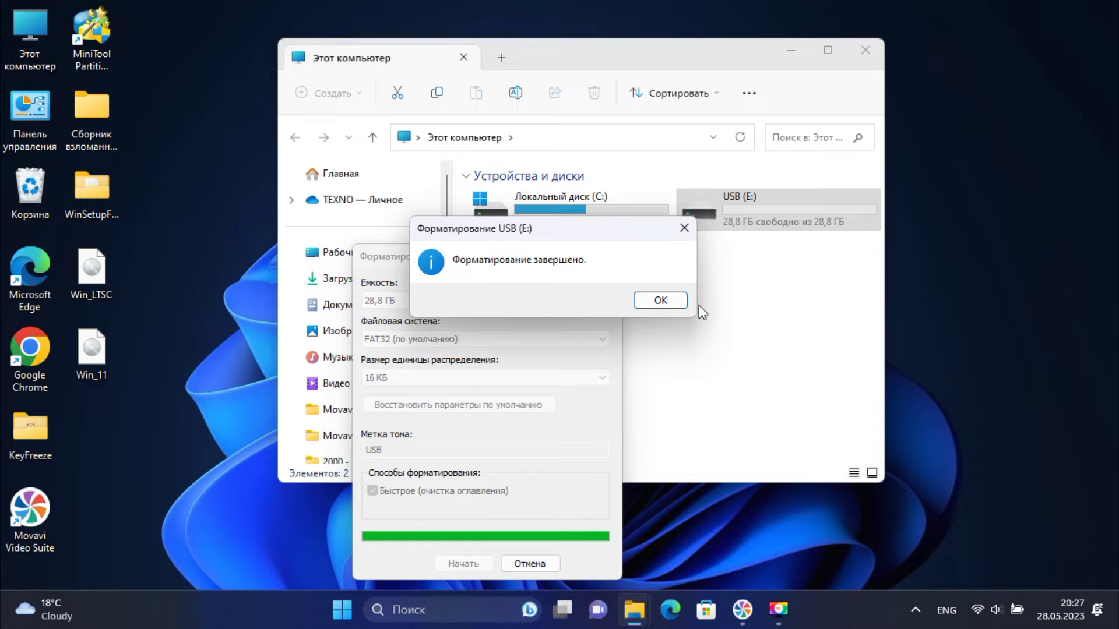
{"action": "left_click", "coordinate": [673, 300]}
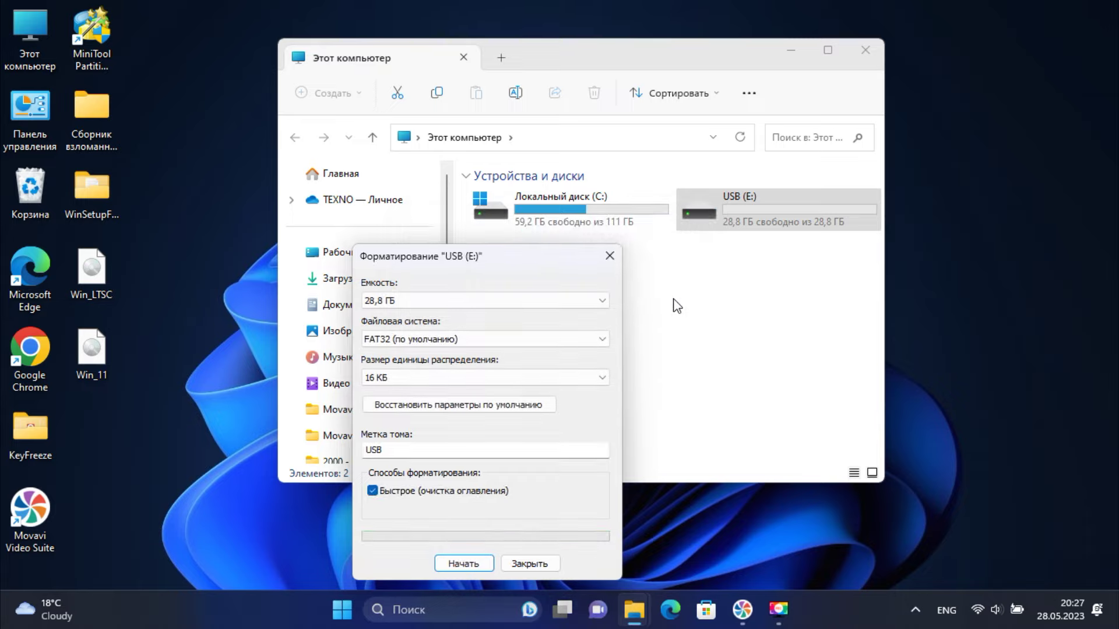
{"action": "left_click", "coordinate": [611, 256]}
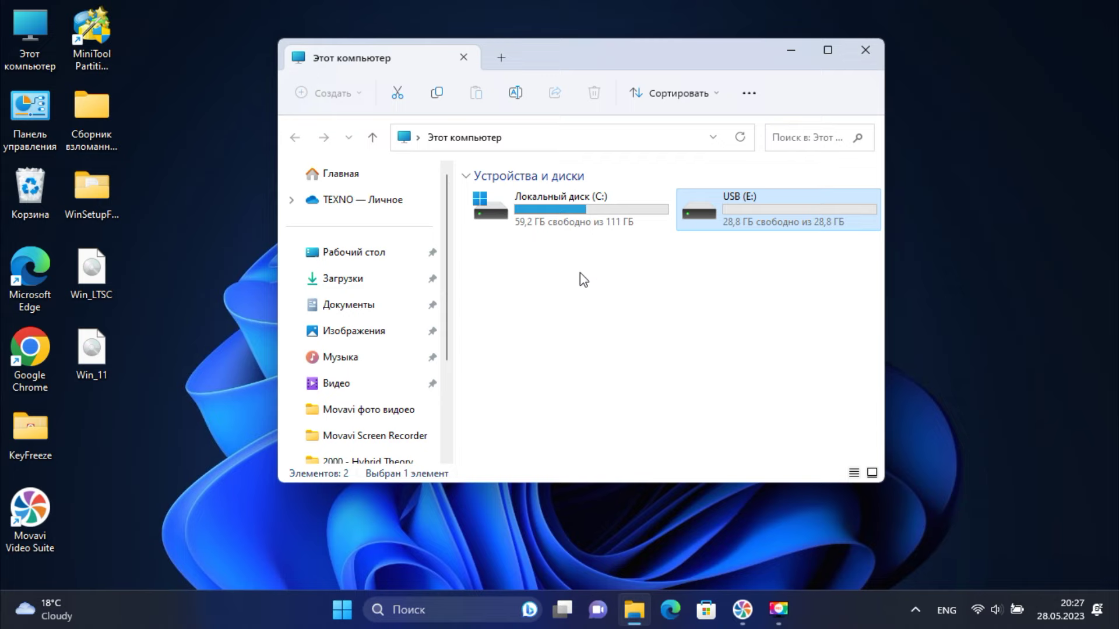
Mount the Win_LTSC disk image from the desktop using Проводник and allow the file to open.
{"action": "right_click", "coordinate": [111, 271]}
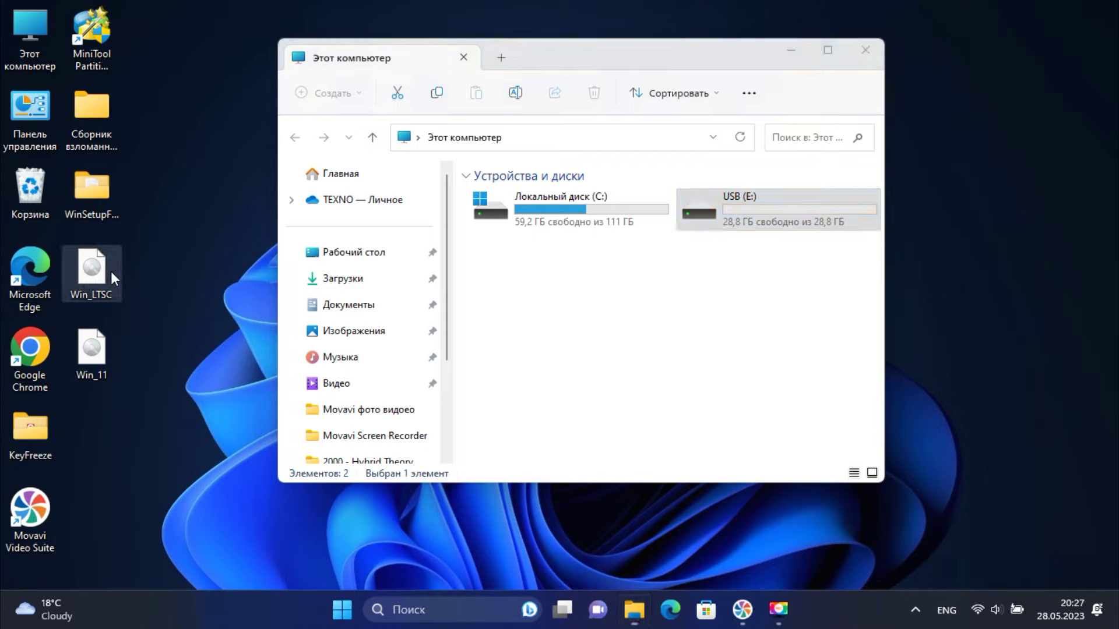
{"action": "mouse_move", "coordinate": [176, 324]}
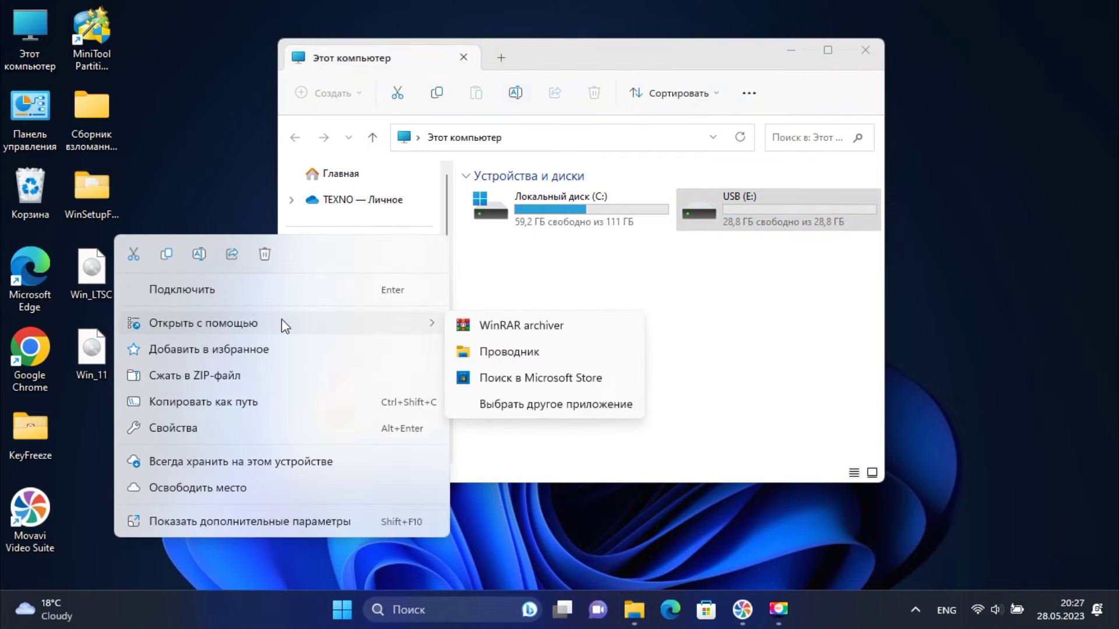
{"action": "left_click", "coordinate": [539, 353]}
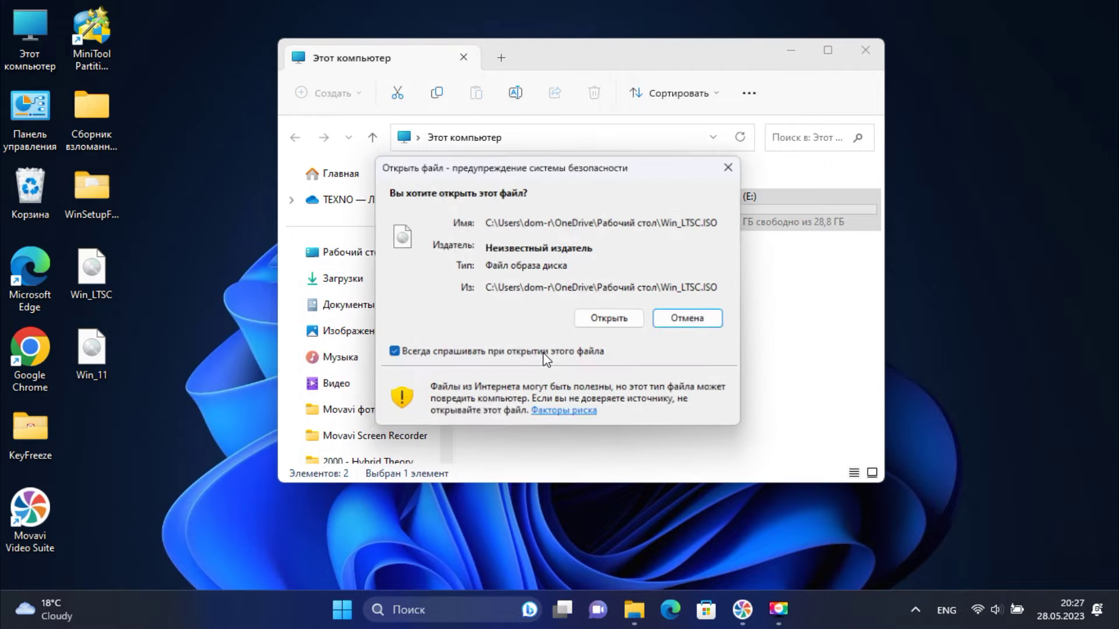
{"action": "left_click", "coordinate": [635, 320]}
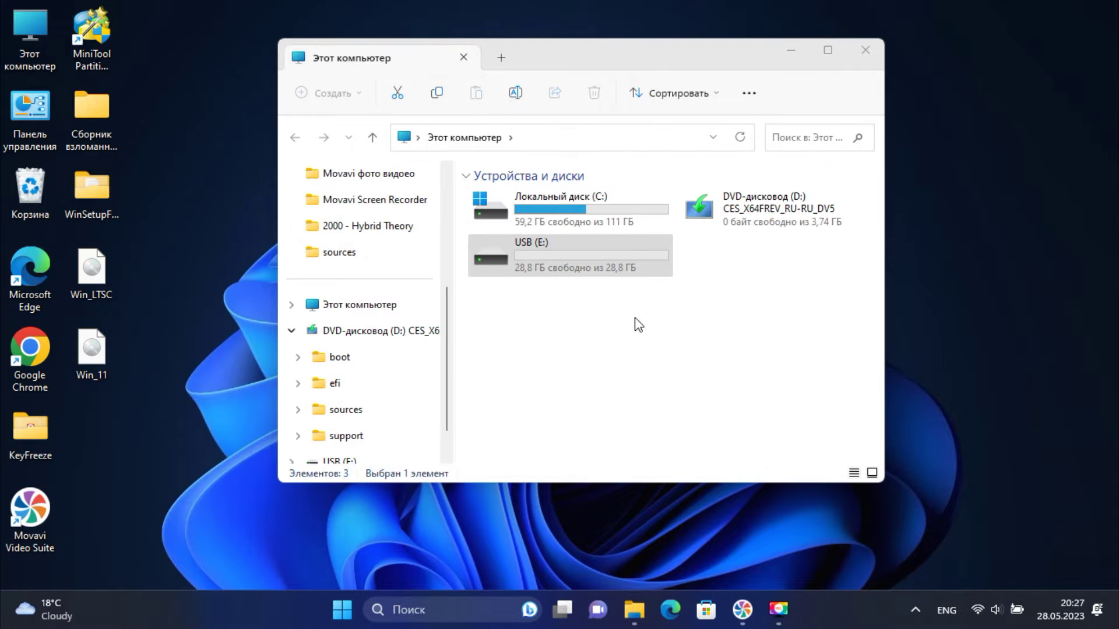
Arrange the mounted image and Этот компьютер windows side by side and copy all the image's files and folders to USB (E:).
{"action": "left_click_drag", "start_coordinate": [707, 75], "coordinate": [530, 76]}
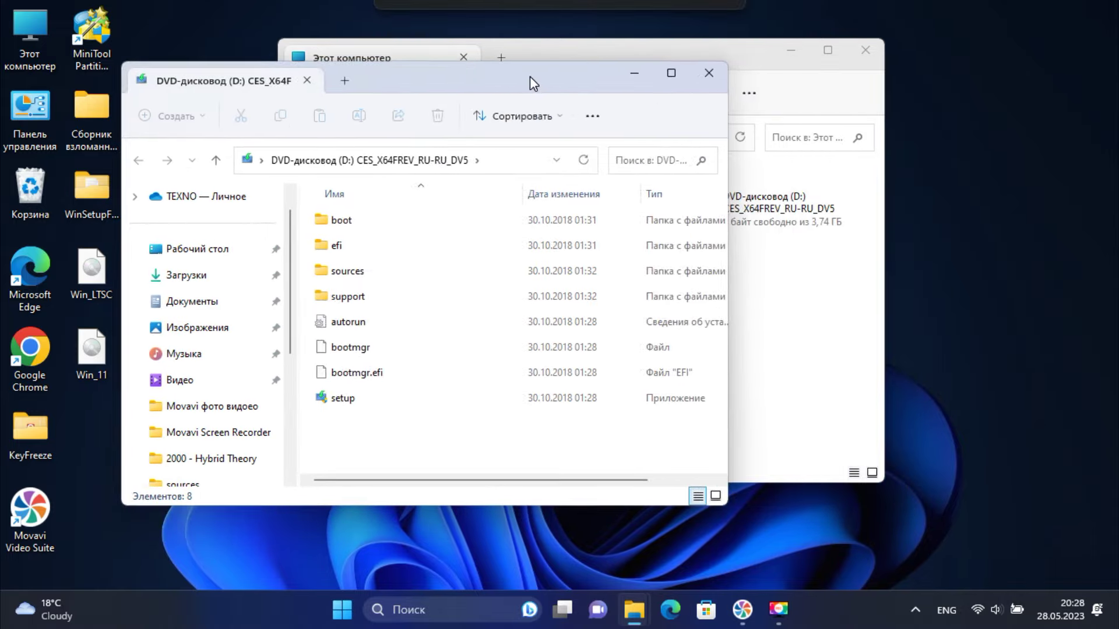
{"action": "left_click_drag", "start_coordinate": [950, 44], "coordinate": [805, 70]}
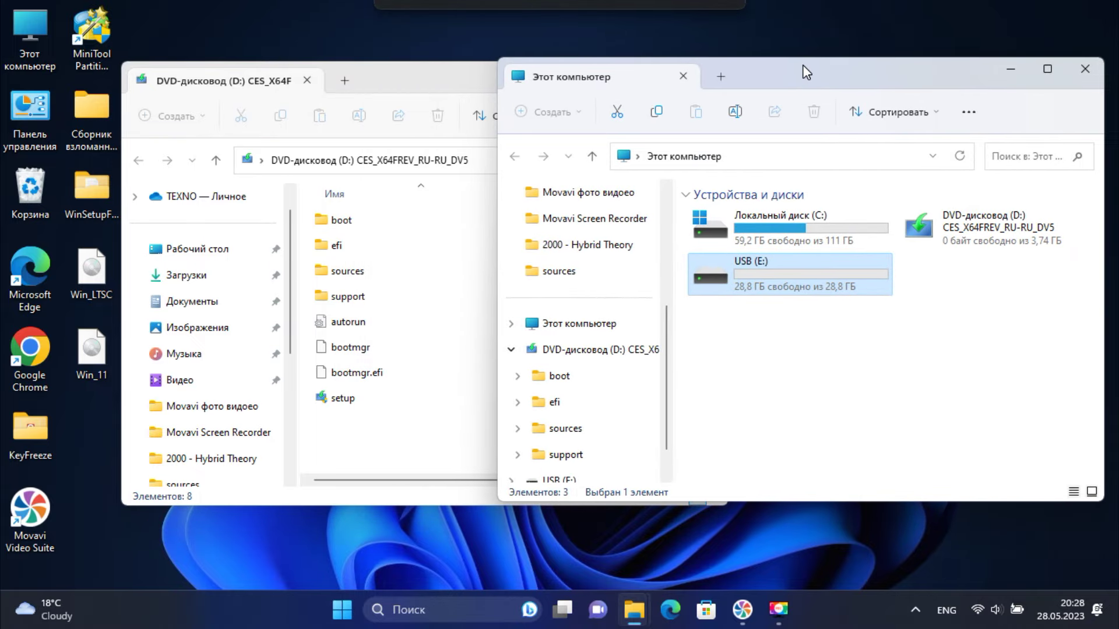
{"action": "left_click_drag", "start_coordinate": [423, 205], "coordinate": [338, 416]}
{"action": "left_click_drag", "start_coordinate": [405, 225], "coordinate": [833, 282]}
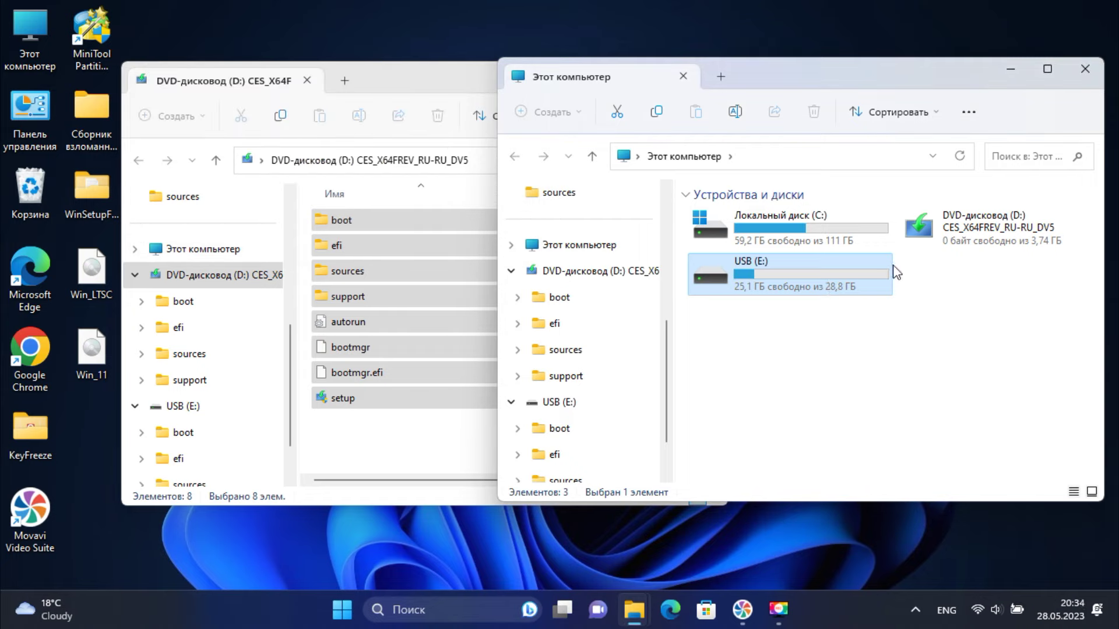
Eject the mounted Windows image from virtual DVD drive (D:).
{"action": "left_click", "coordinate": [983, 225]}
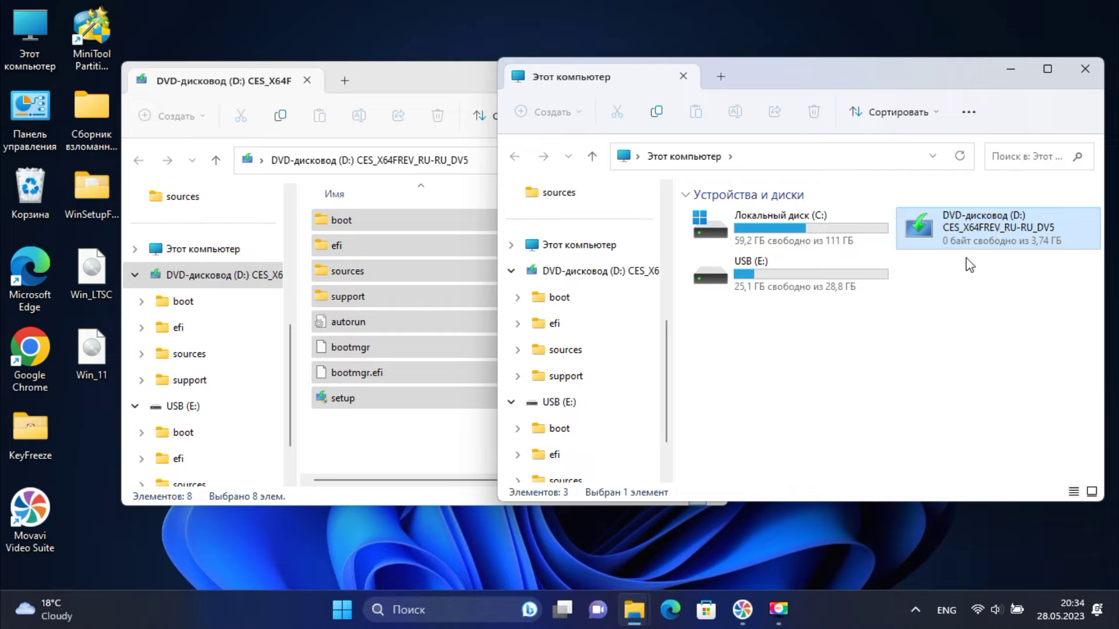
{"action": "right_click", "coordinate": [1068, 226]}
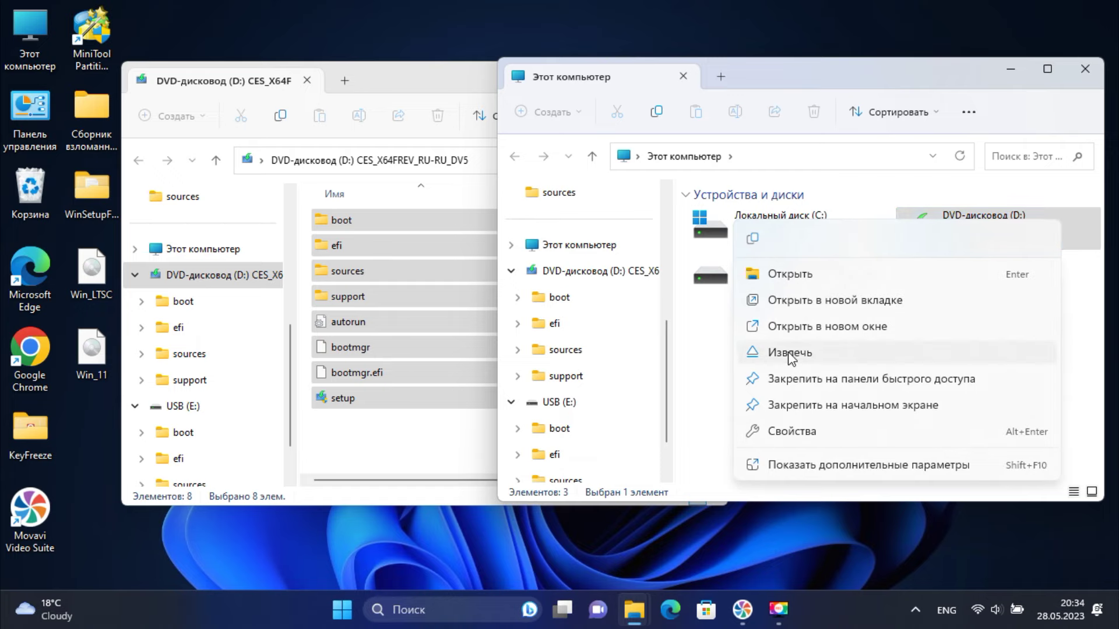
{"action": "left_click", "coordinate": [827, 352]}
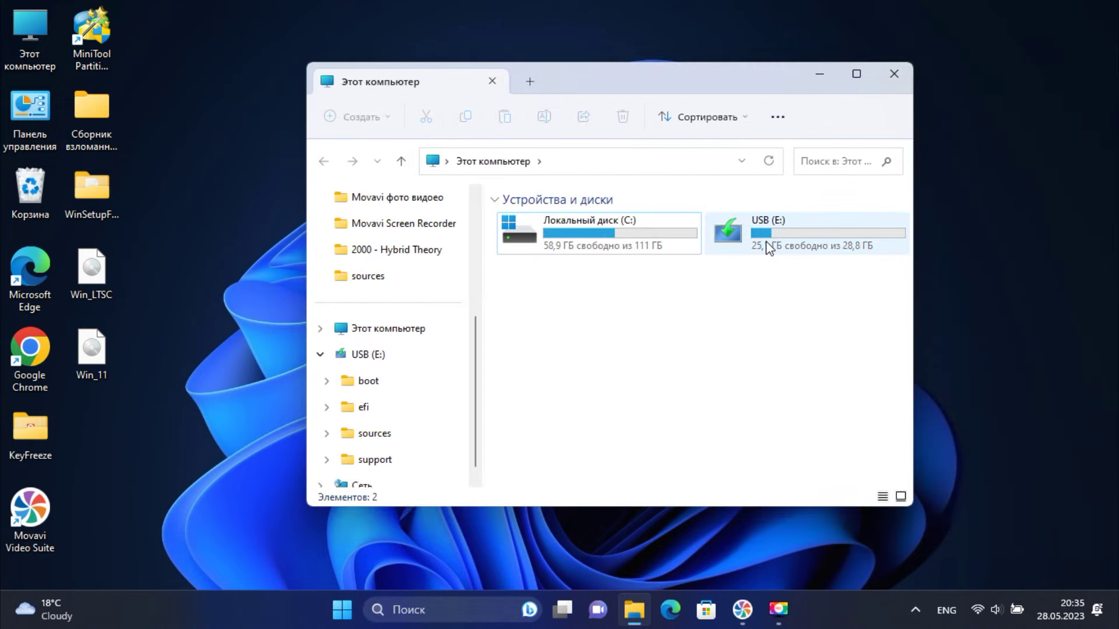
Inspect the copied installation files on the USB (E:) drive and return to Этот компьютер.
{"action": "left_click", "coordinate": [765, 240]}
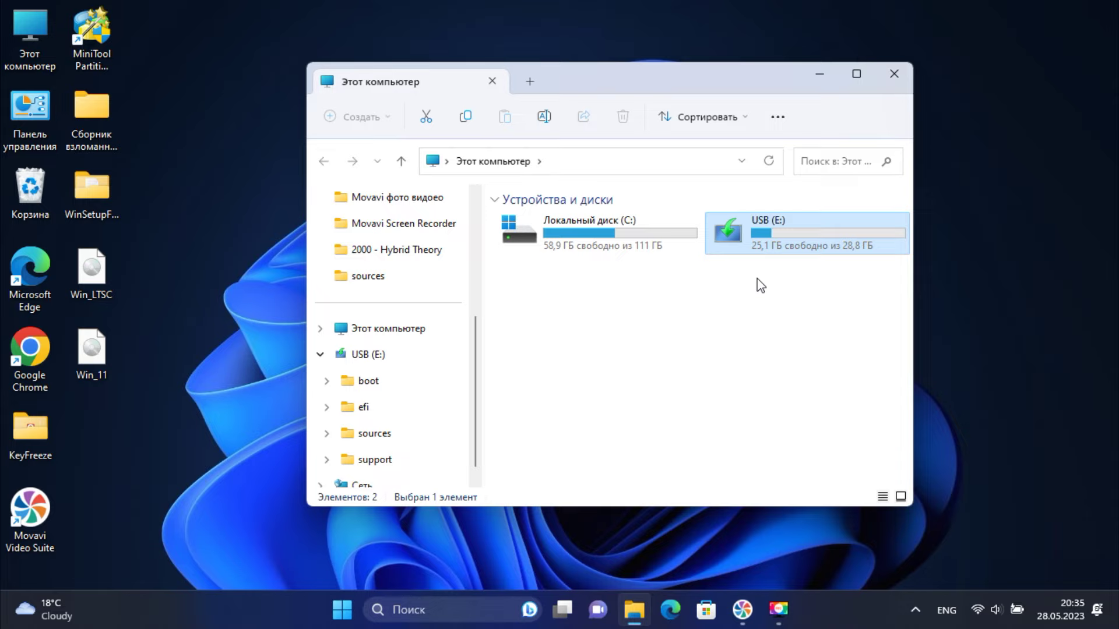
{"action": "double_click", "coordinate": [804, 230]}
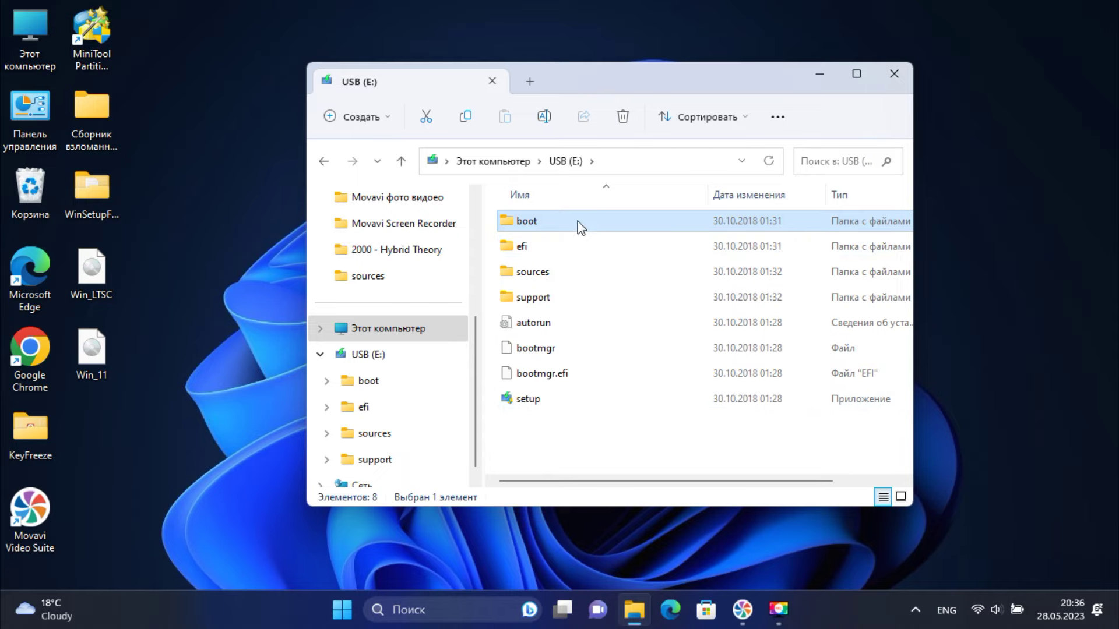
{"action": "left_click", "coordinate": [326, 162]}
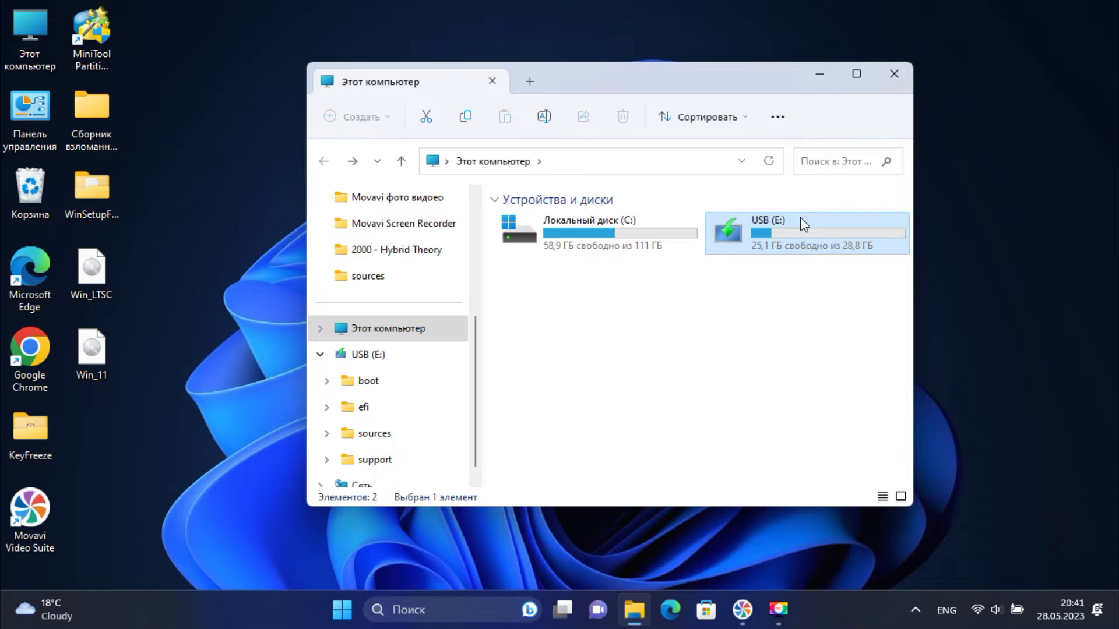
Erase the copied installation files by quick-formatting USB (E:) as FAT32 with the volume label USB, and close the dialog.
{"action": "right_click", "coordinate": [804, 225]}
{"action": "left_click", "coordinate": [614, 351]}
{"action": "left_click", "coordinate": [492, 563]}
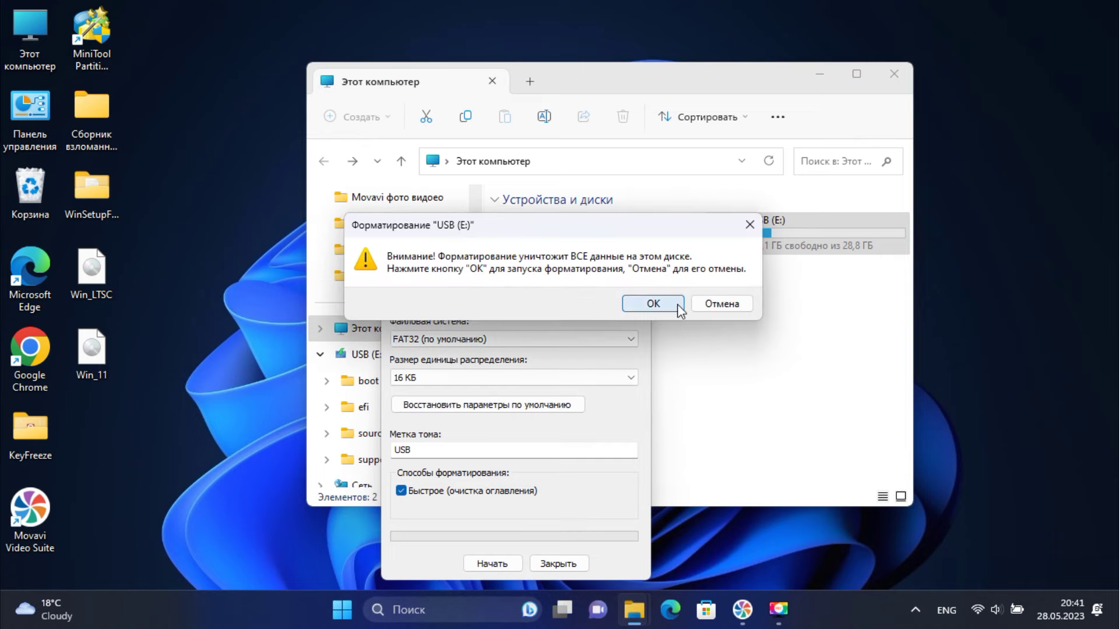
{"action": "left_click", "coordinate": [697, 303]}
{"action": "left_click", "coordinate": [670, 299]}
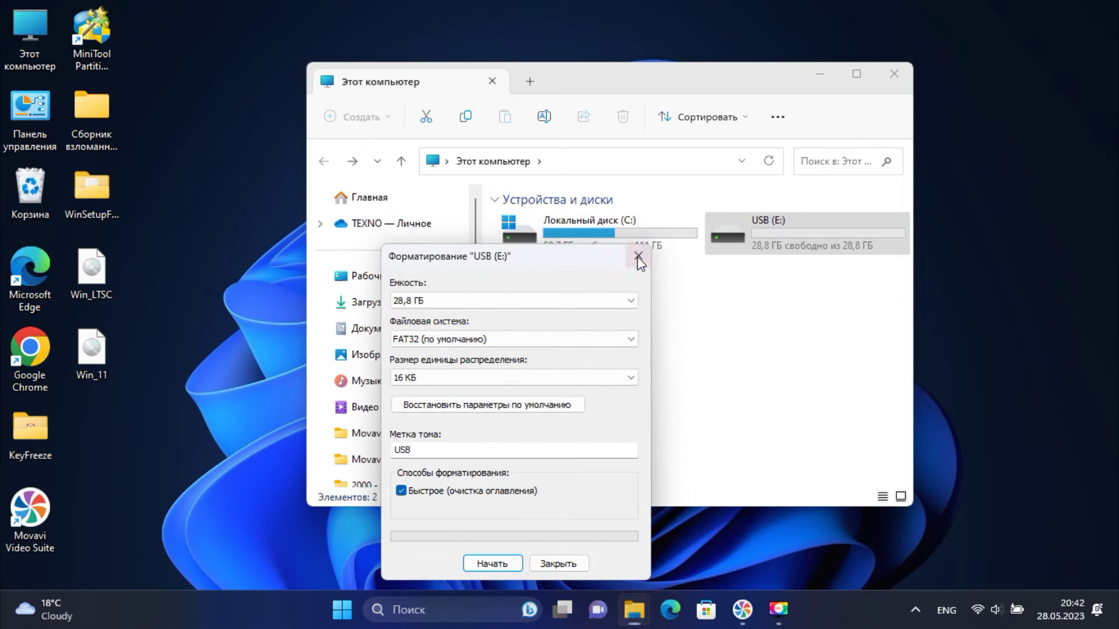
{"action": "left_click", "coordinate": [640, 257]}
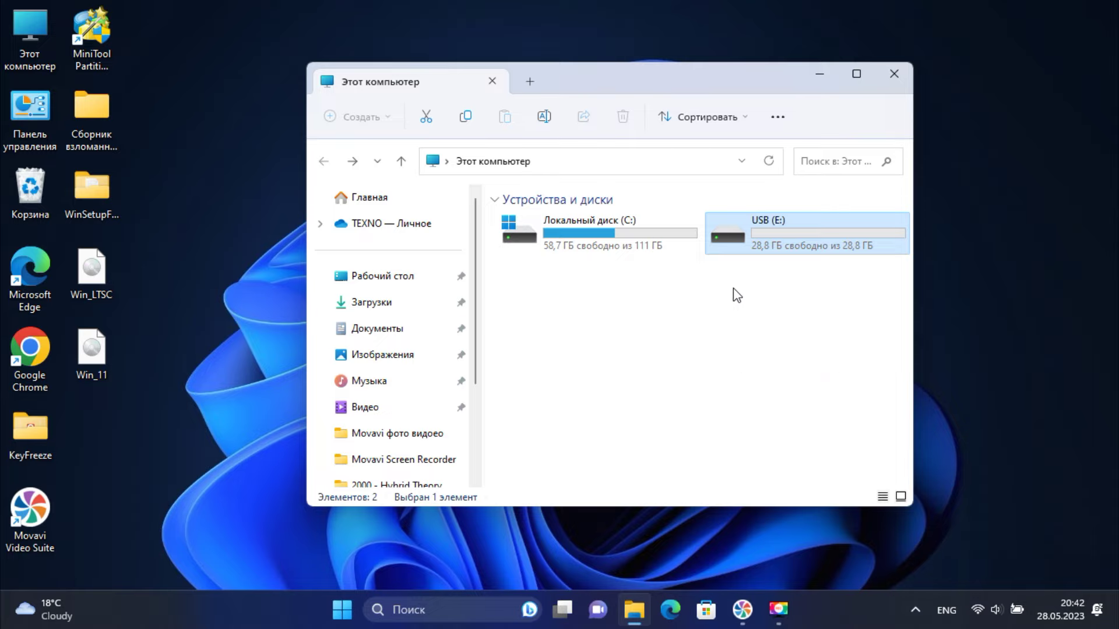
Launch the x64 version of WinSetupFromUSB 1.10 from its desktop folder, close that folder and place the Этот компьютер window beside the program.
{"action": "left_click", "coordinate": [112, 208]}
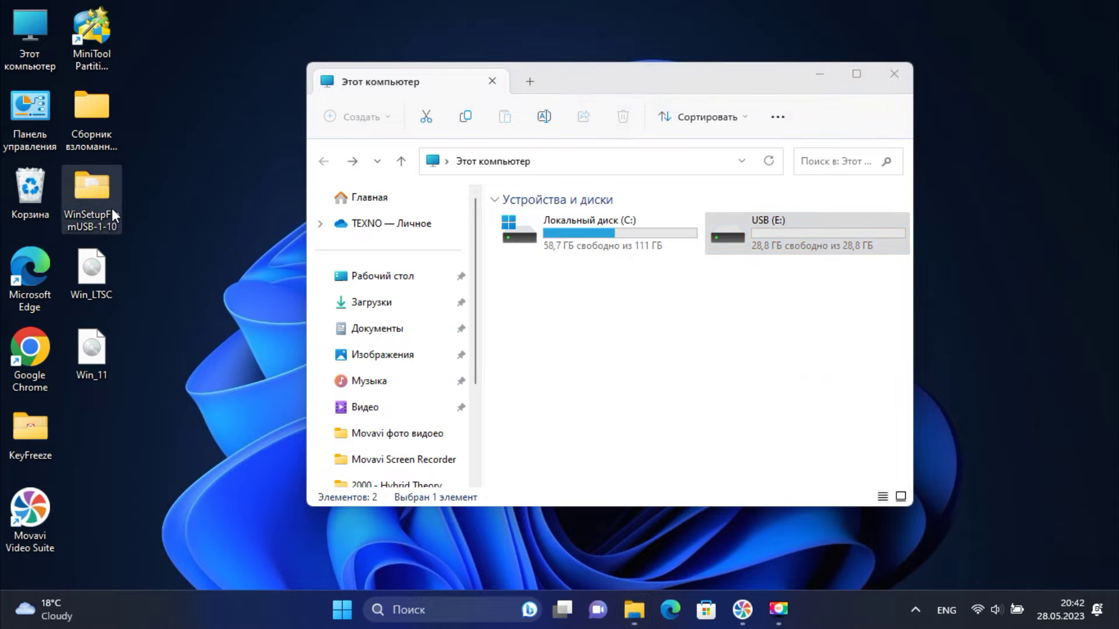
{"action": "double_click", "coordinate": [100, 188]}
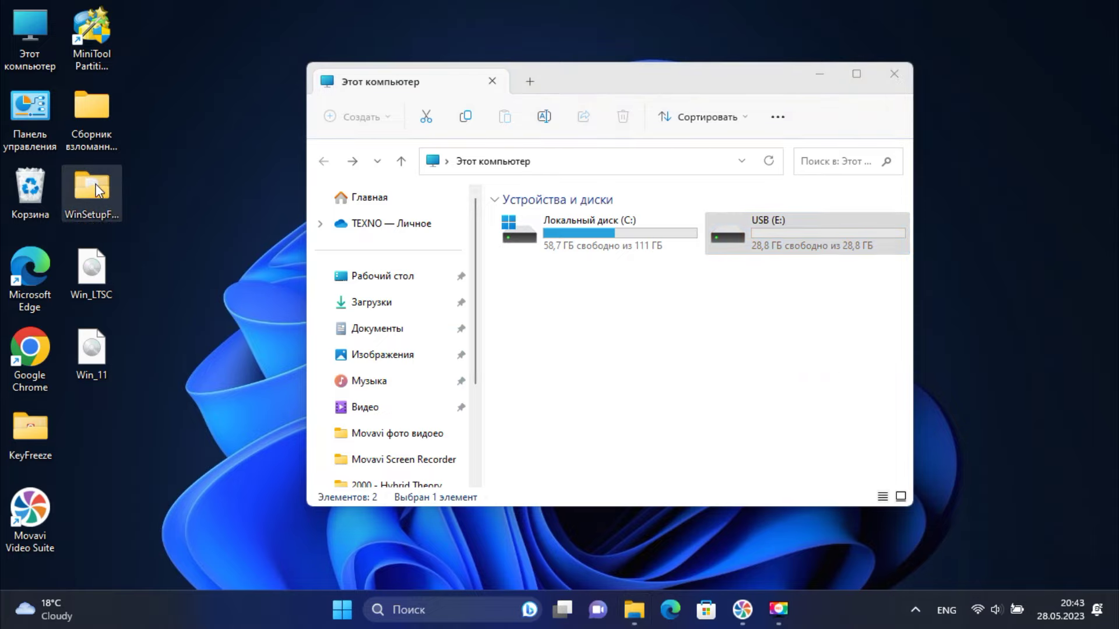
{"action": "double_click", "coordinate": [654, 345]}
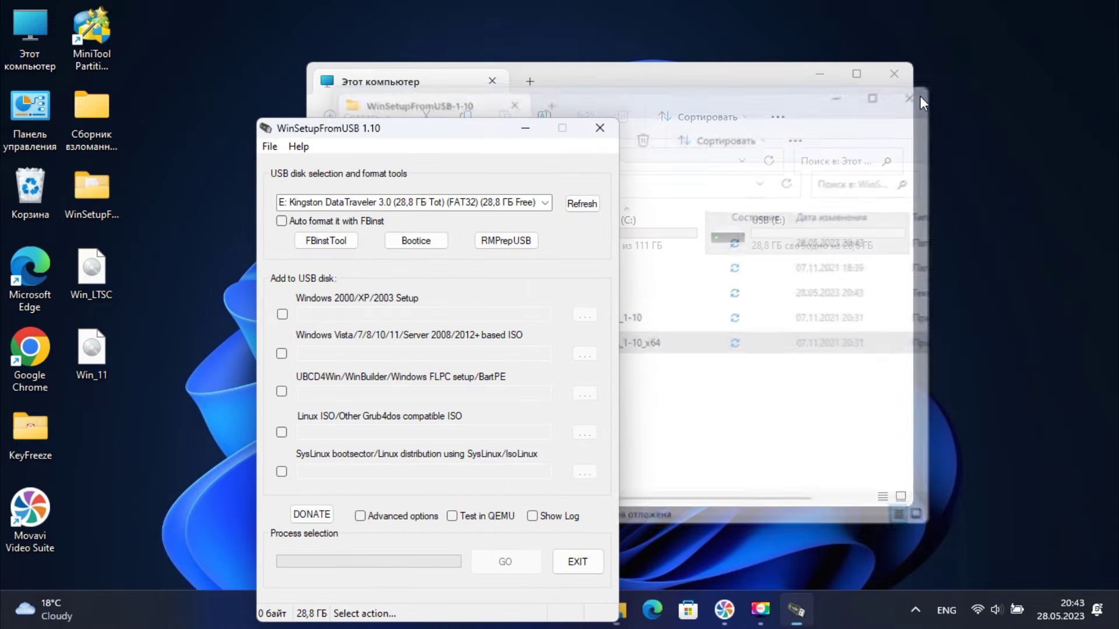
{"action": "left_click", "coordinate": [915, 95]}
{"action": "left_click_drag", "start_coordinate": [575, 79], "coordinate": [774, 89]}
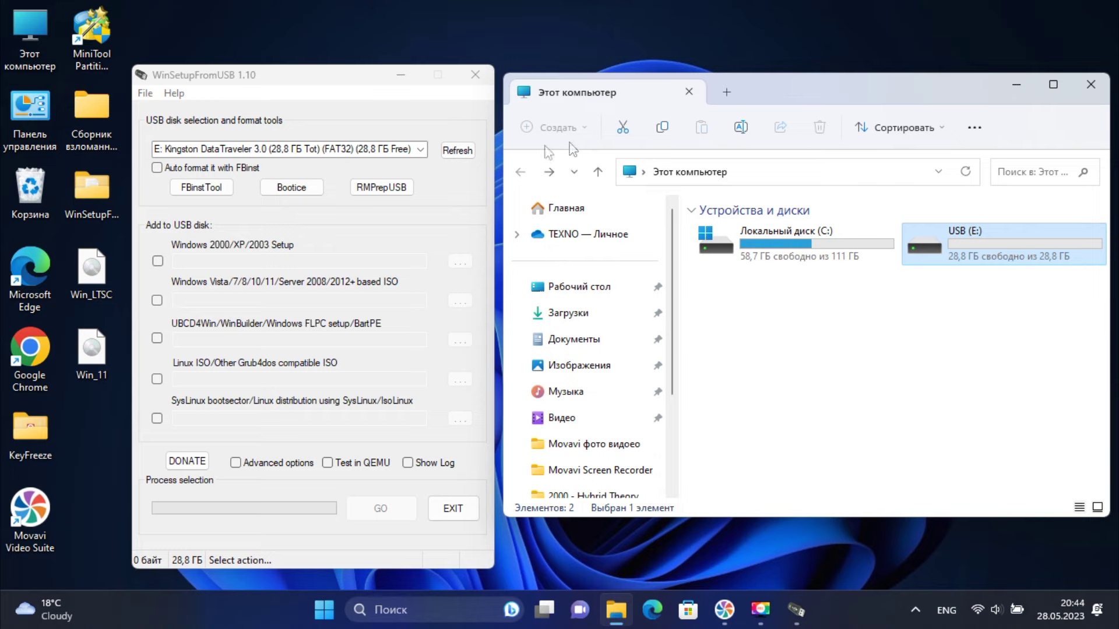
Enable automatic FBinst formatting for the Kingston DataTraveler 3.0 drive (E:).
{"action": "left_click", "coordinate": [162, 150]}
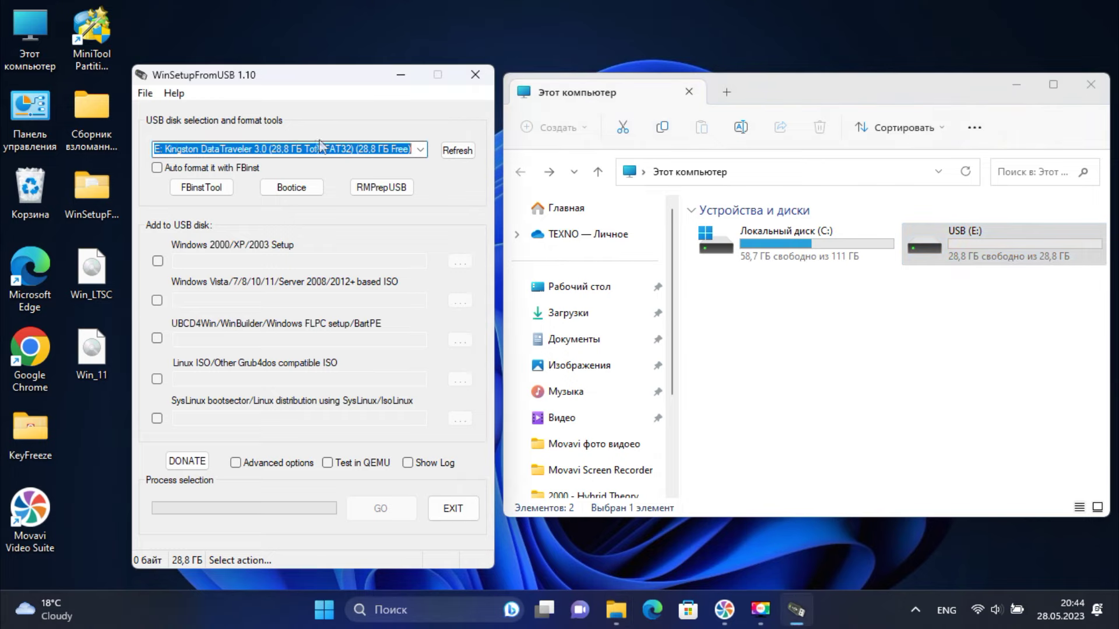
{"action": "left_click", "coordinate": [237, 170]}
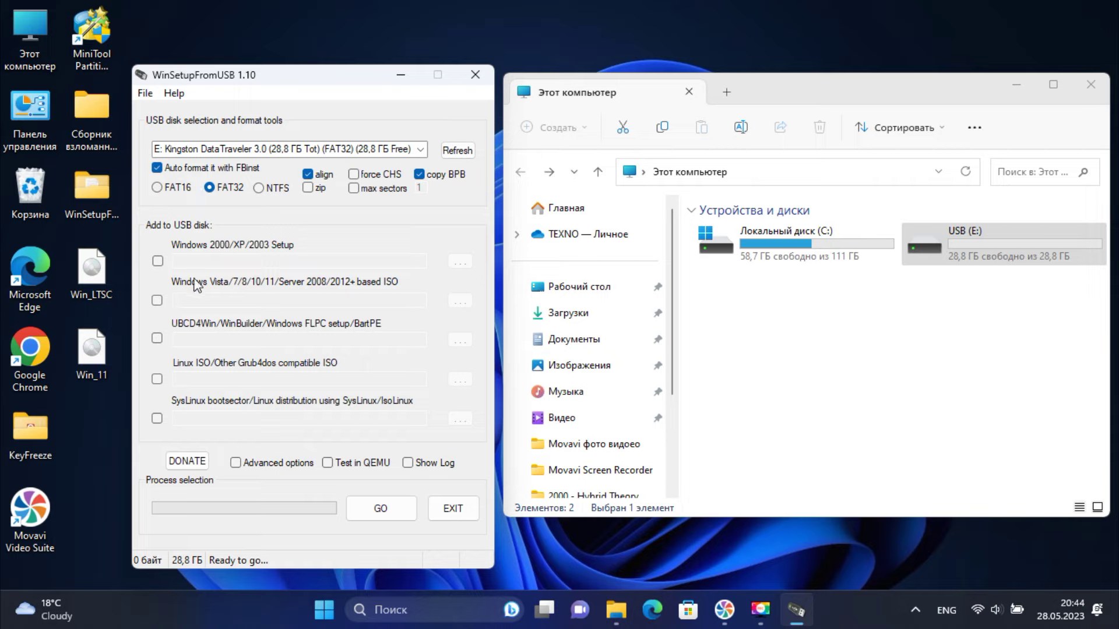
Enable the Windows Vista/7/8/10/11/Server 2008/2012+ source and choose the Win_11 ISO from Рабочий стол for it.
{"action": "left_click", "coordinate": [158, 300]}
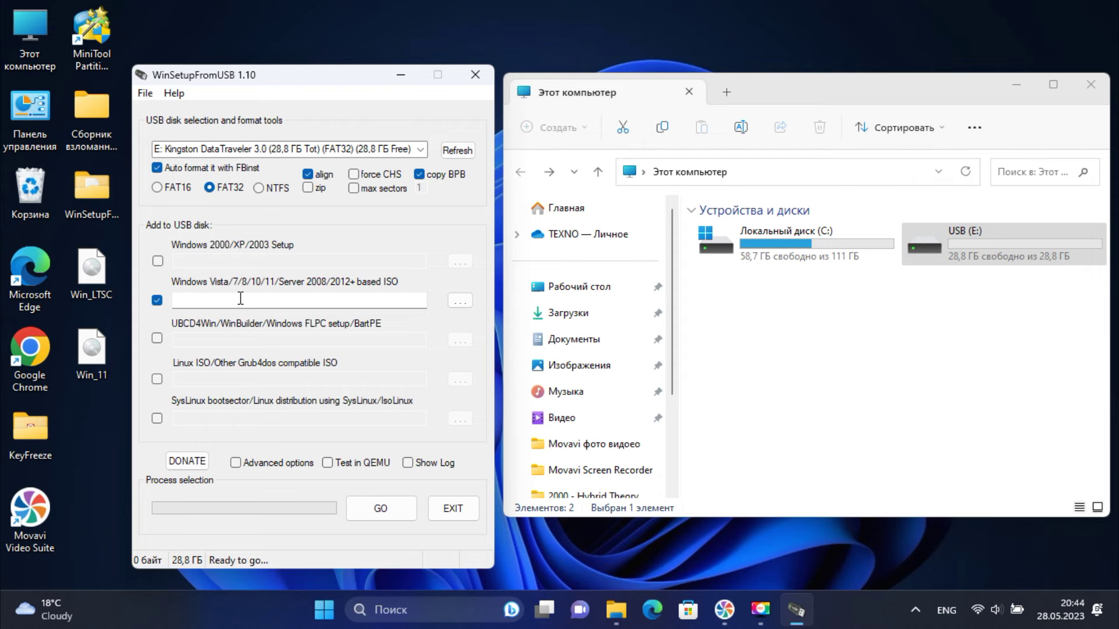
{"action": "left_click", "coordinate": [458, 301]}
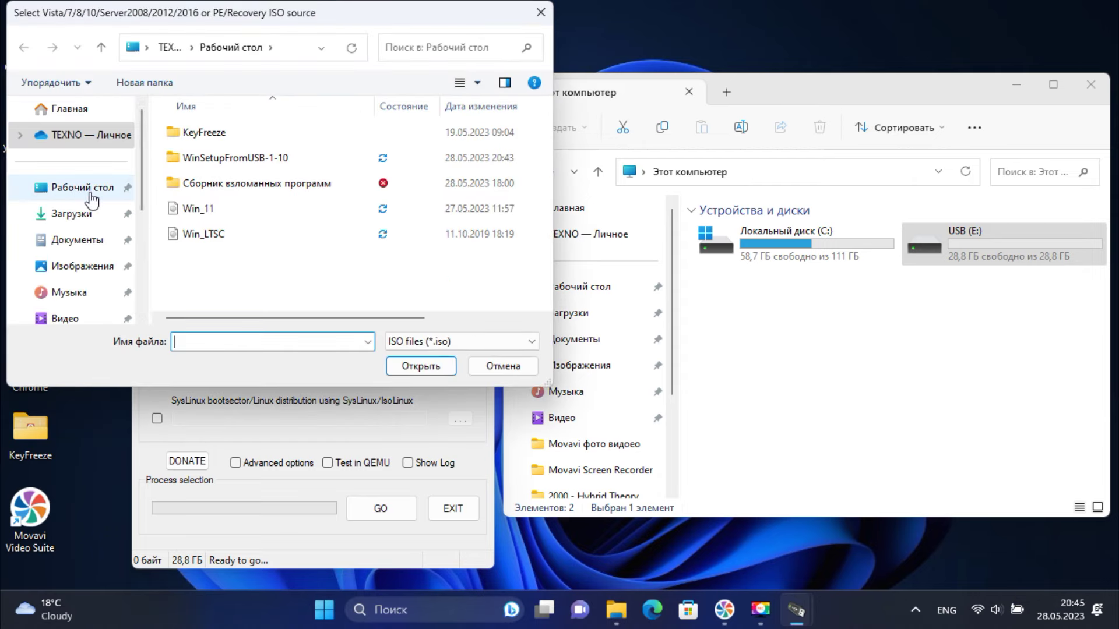
{"action": "left_click", "coordinate": [87, 199]}
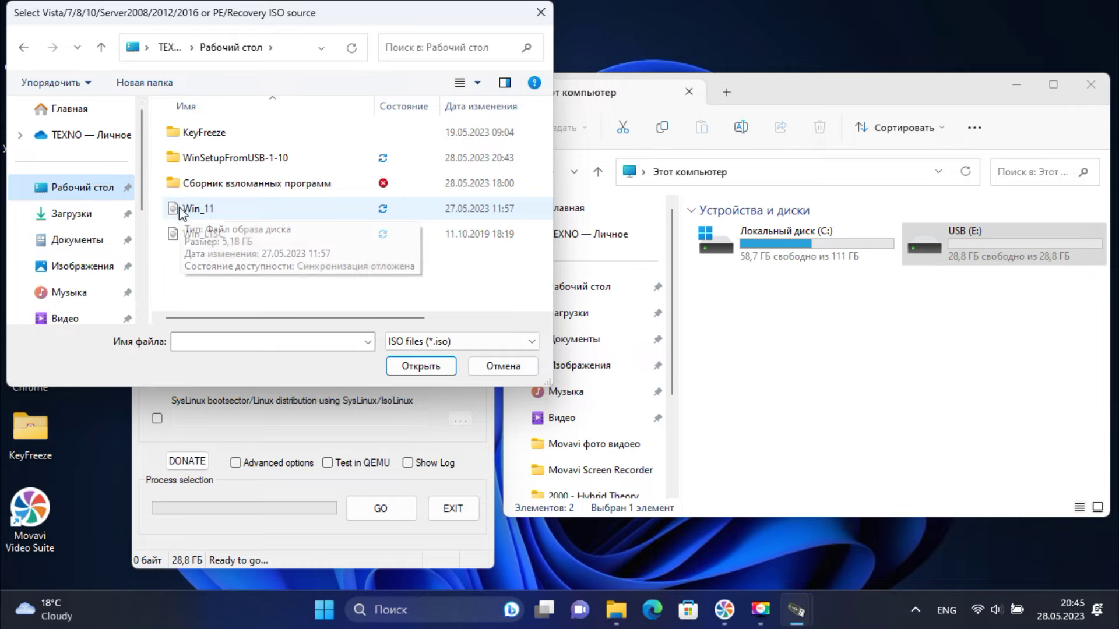
{"action": "left_click", "coordinate": [222, 214]}
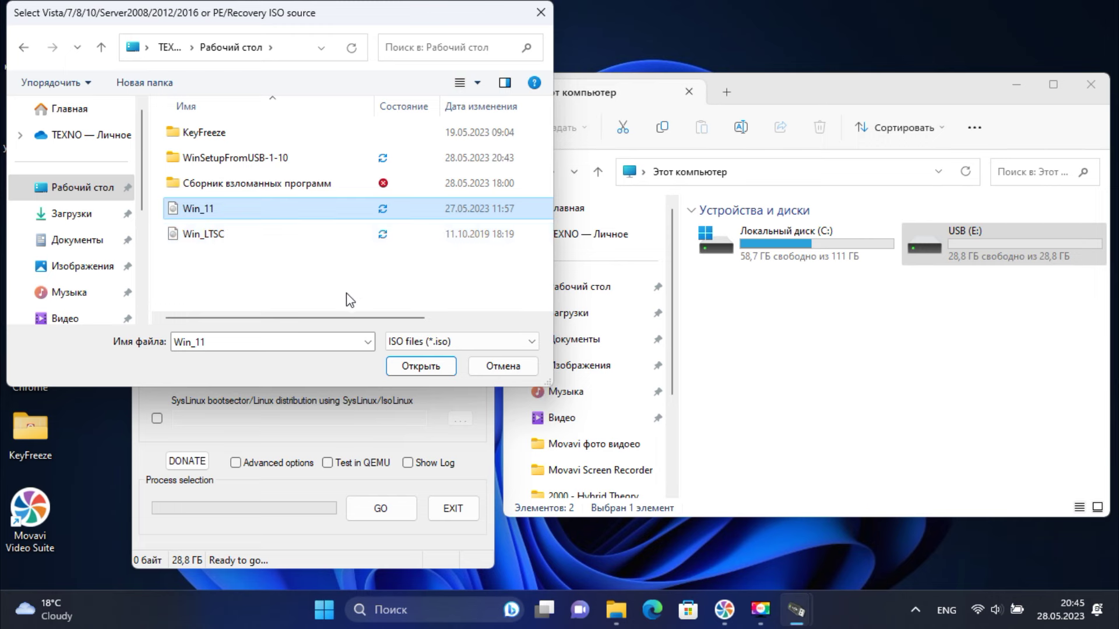
{"action": "left_click", "coordinate": [446, 371]}
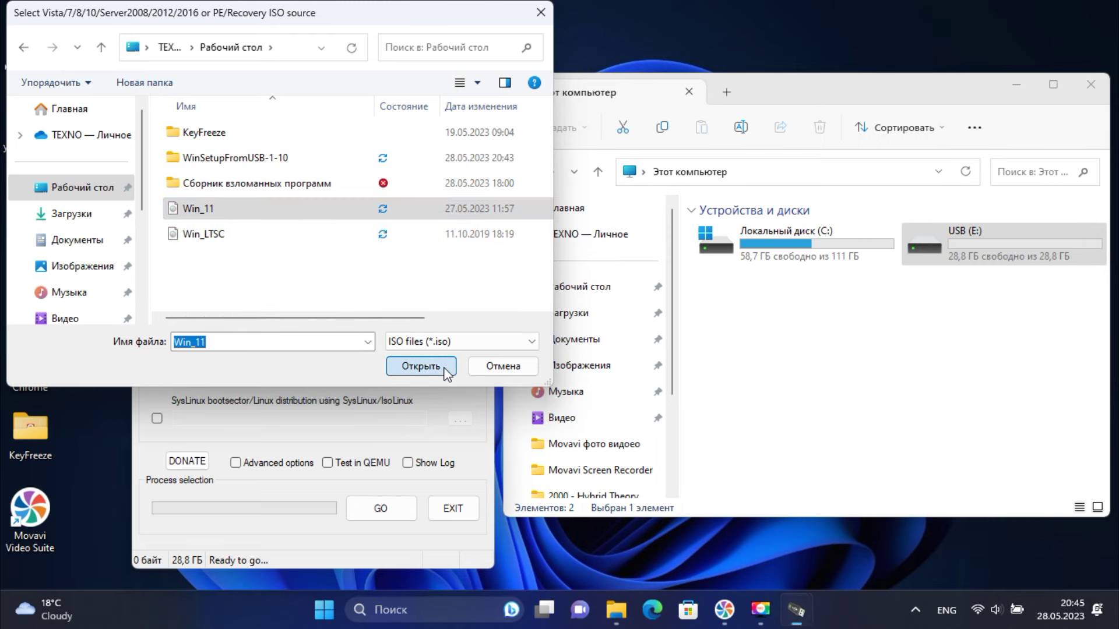
Write the Win_11 image to the Kingston drive, accepting the erasure of its data, and exit WinSetupFromUSB once the job is done.
{"action": "left_click", "coordinate": [389, 507]}
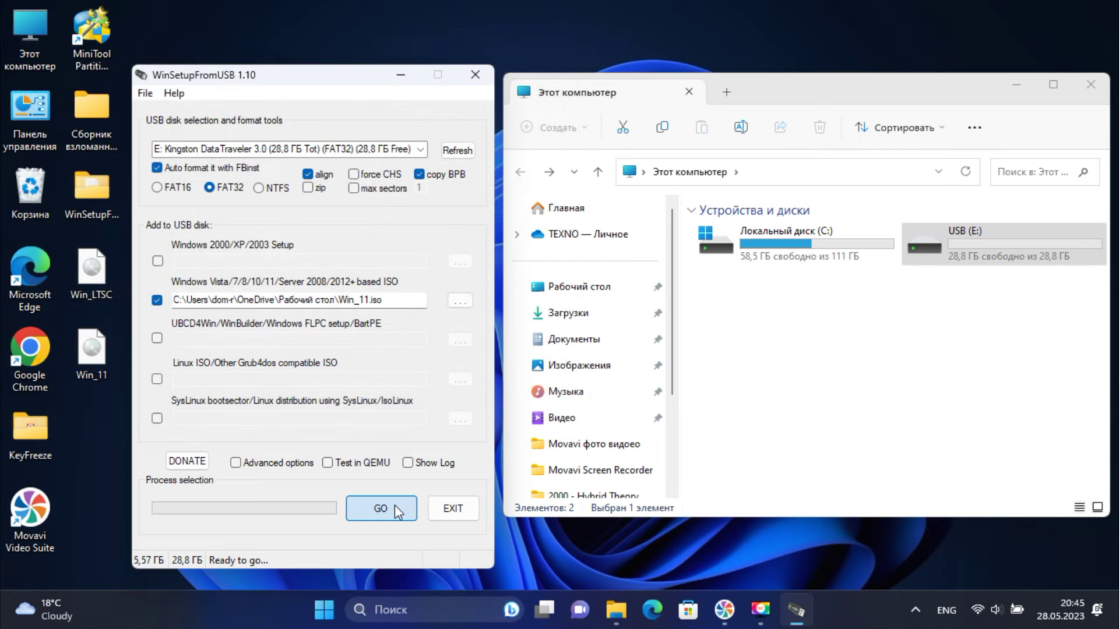
{"action": "left_click", "coordinate": [576, 408]}
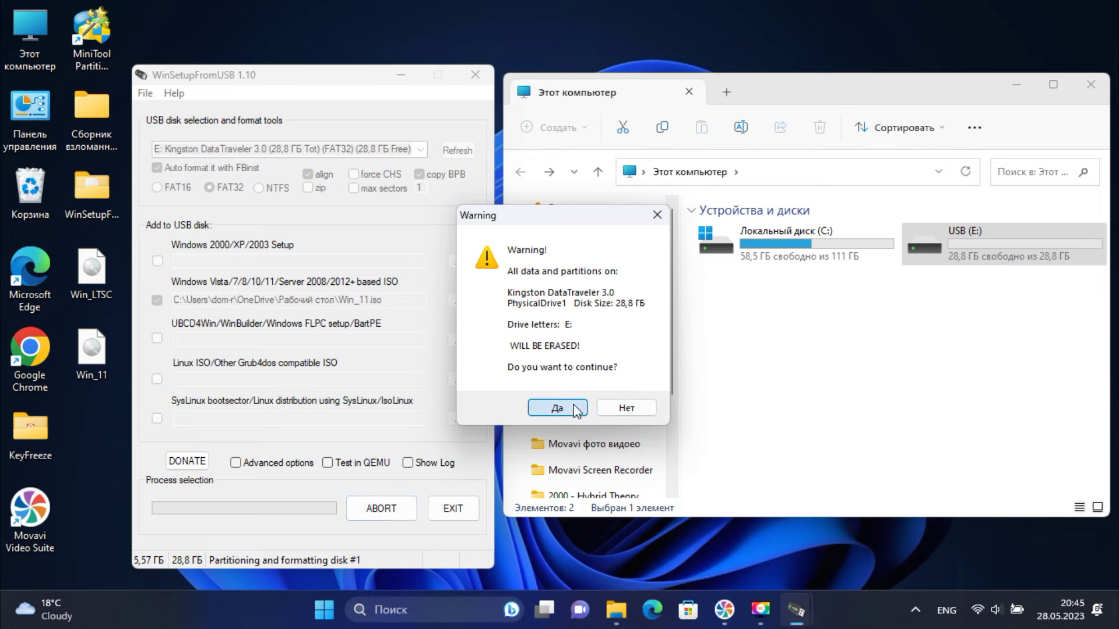
{"action": "left_click", "coordinate": [626, 463]}
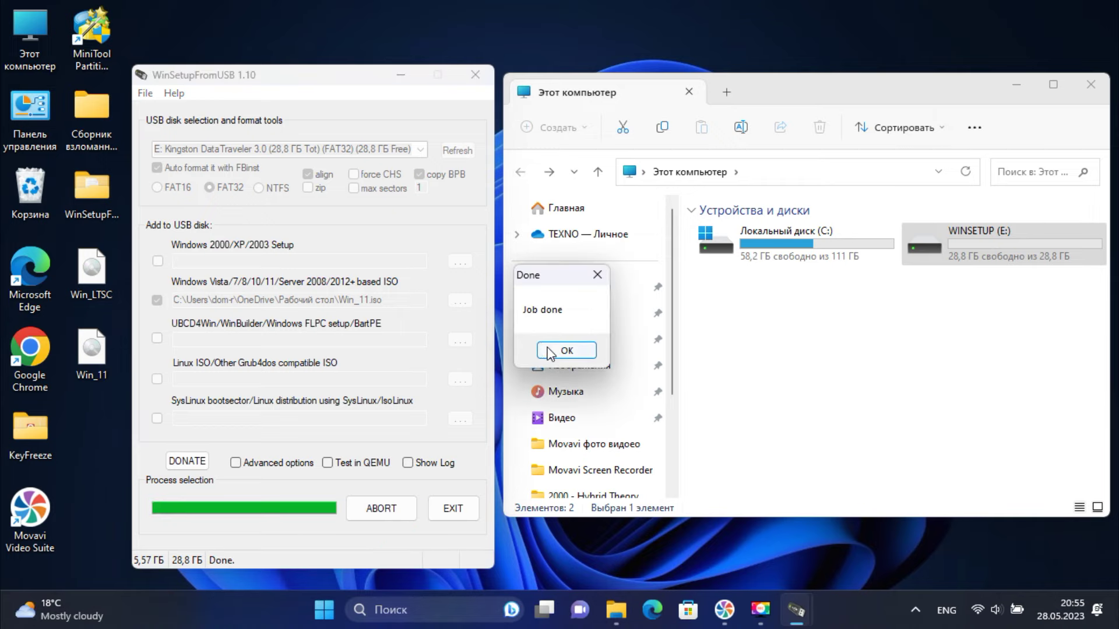
{"action": "left_click", "coordinate": [549, 351]}
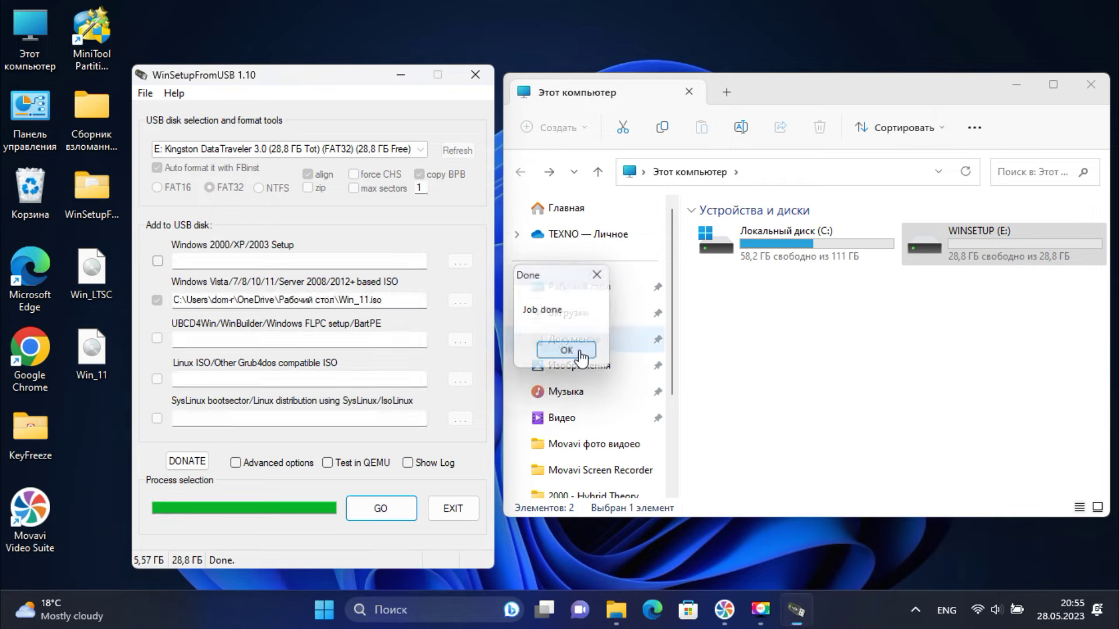
{"action": "left_click", "coordinate": [454, 513]}
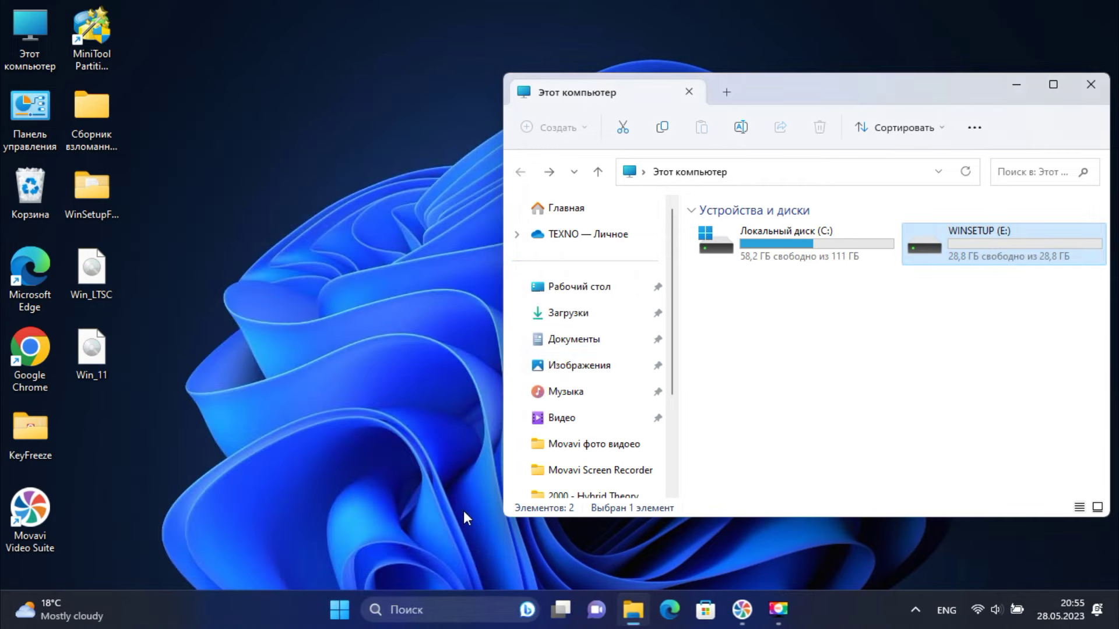
Center the Этот компьютер window, inspect the boot files written to the WINSETUP (E:) drive, and return to the drive overview.
{"action": "left_click_drag", "start_coordinate": [796, 92], "coordinate": [552, 95]}
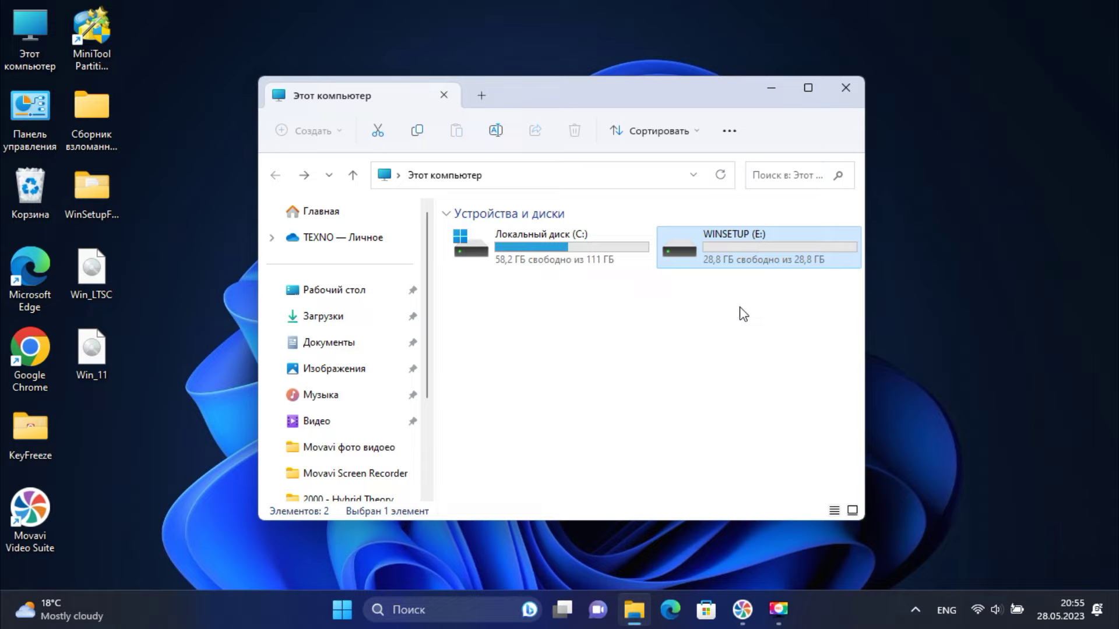
{"action": "double_click", "coordinate": [772, 250]}
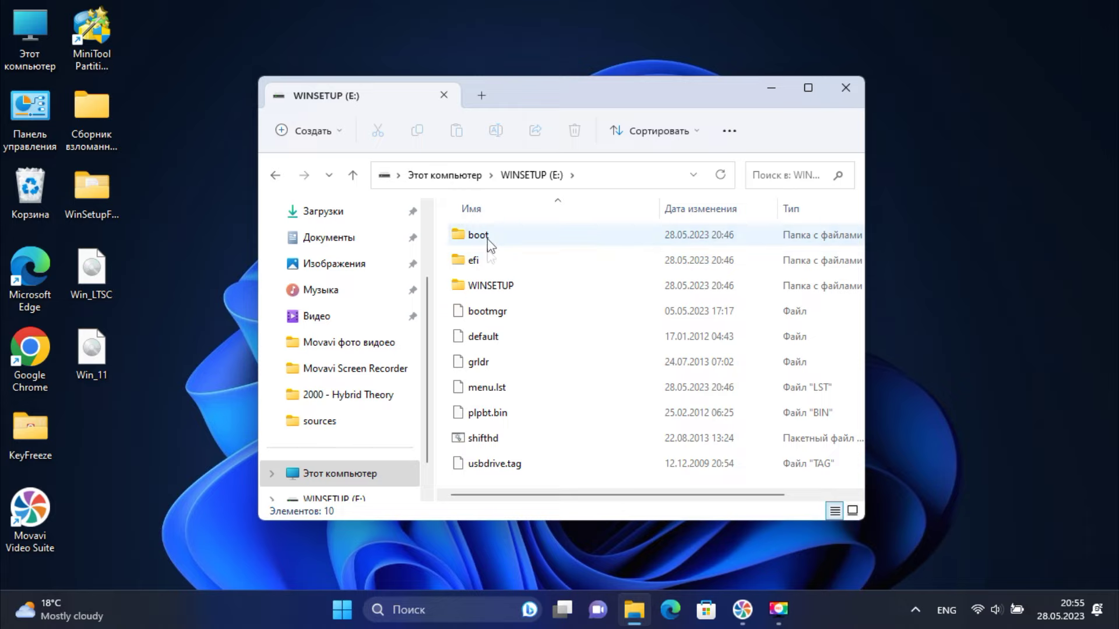
{"action": "left_click", "coordinate": [276, 174]}
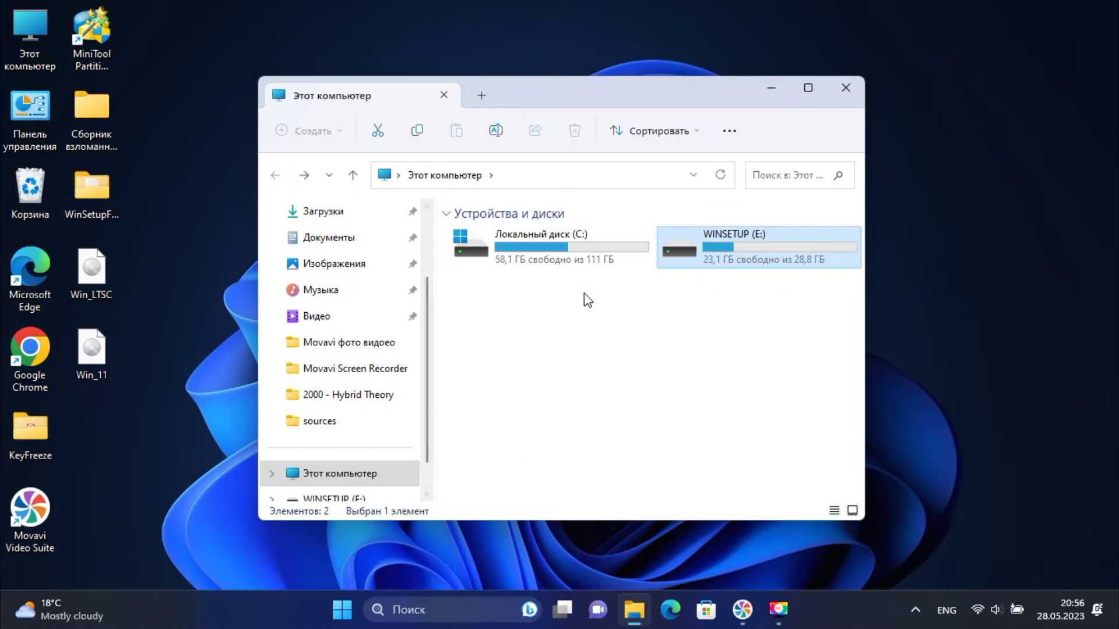